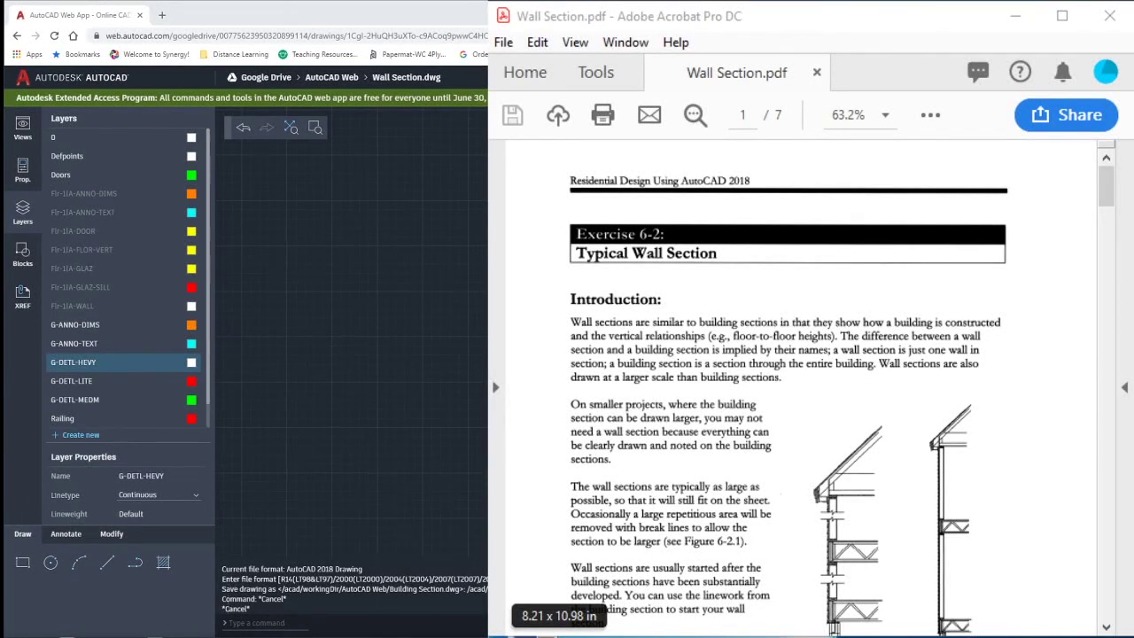
# Step: Read the Exercise 6-2 instructions and skim the figures for the typical wall section in Wall Section.pdf
pyautogui.scroll(-10, 684, 380)
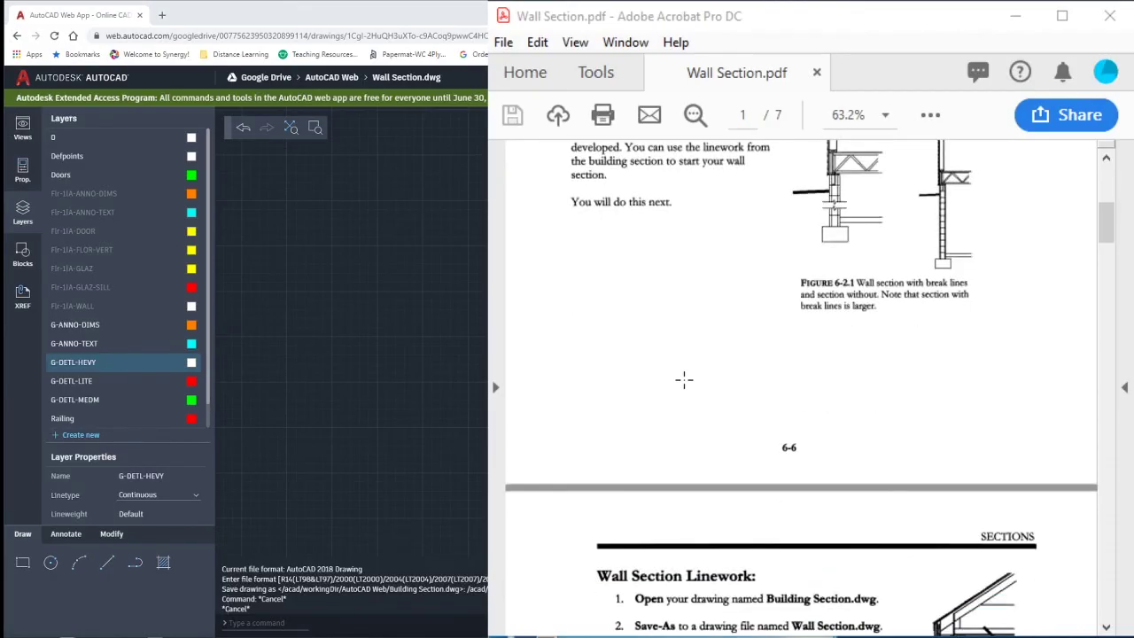
pyautogui.scroll(-7, 684, 380)
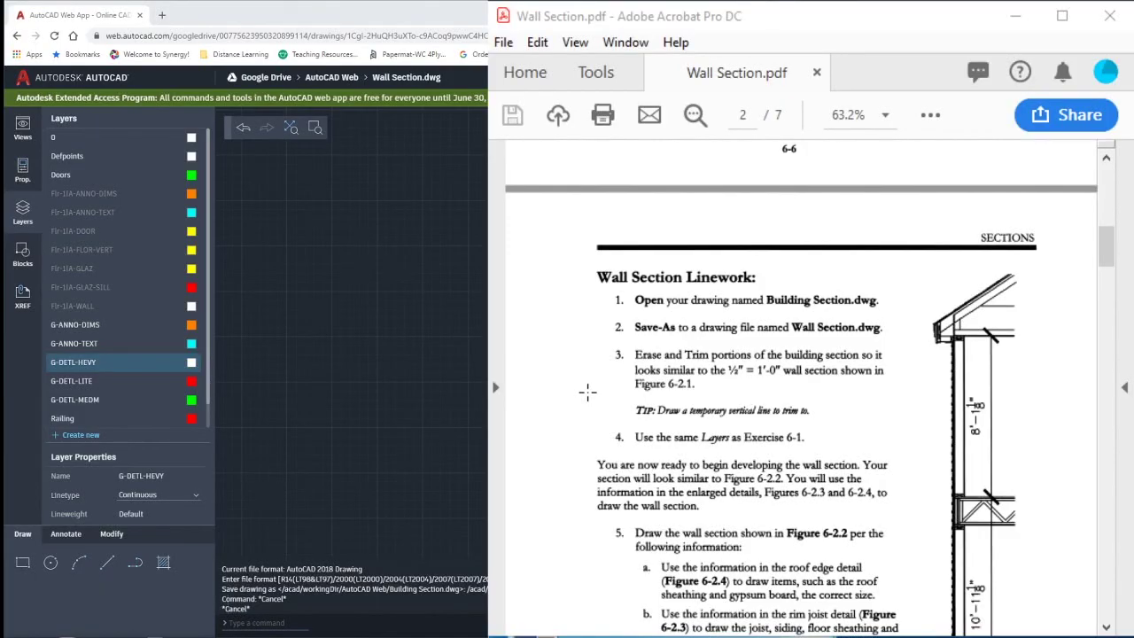
pyautogui.scroll(-3, 594, 392)
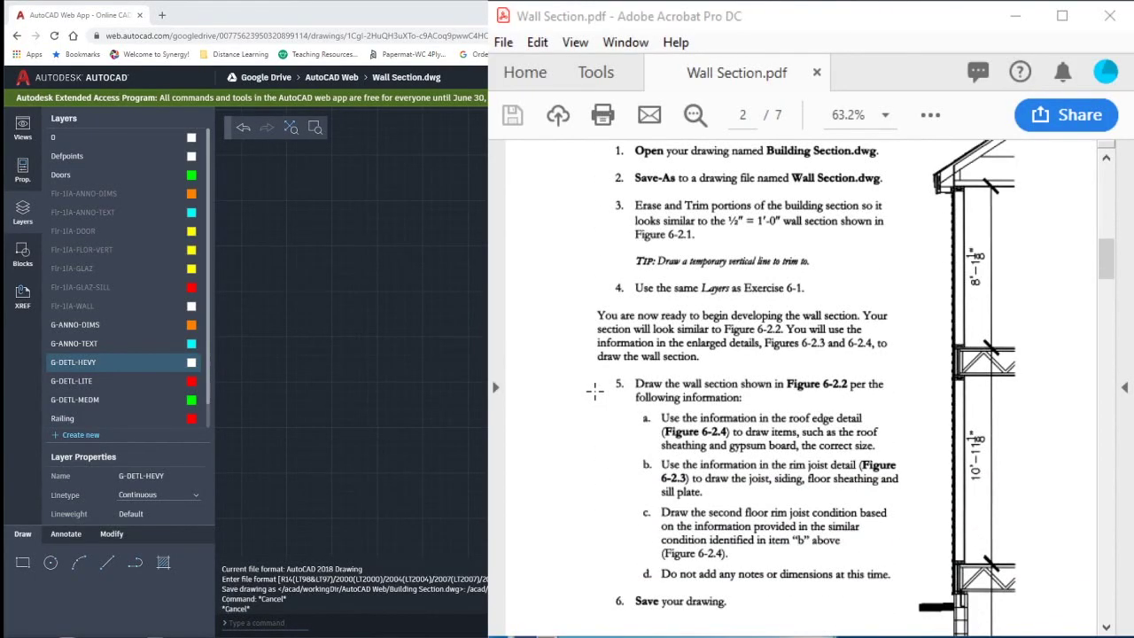
pyautogui.scroll(-12, 594, 390)
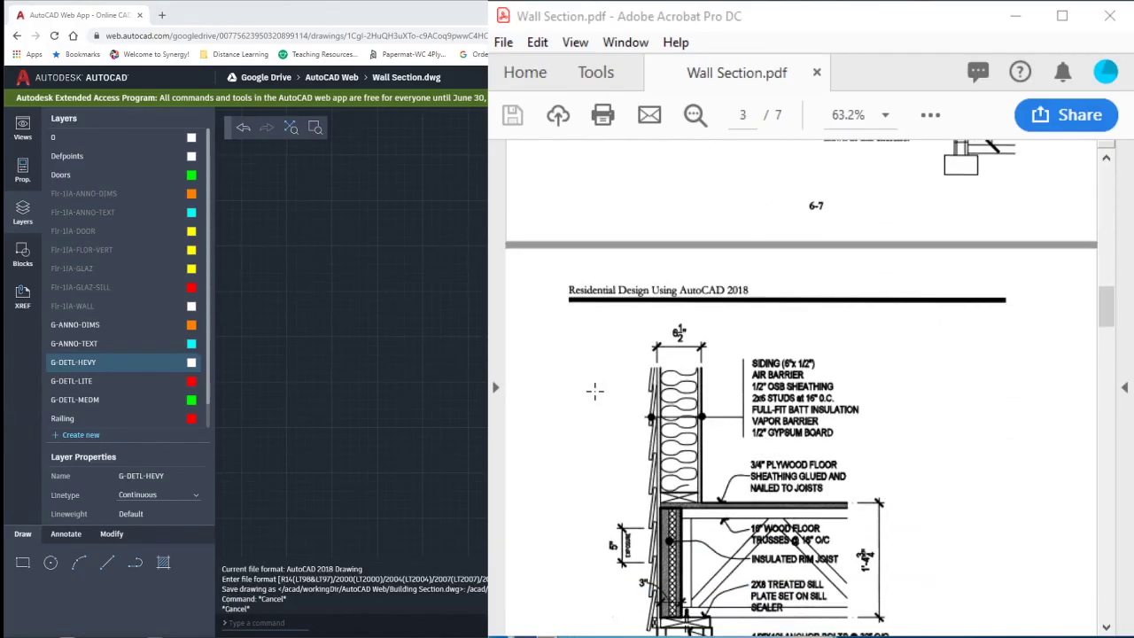
pyautogui.scroll(-12, 594, 391)
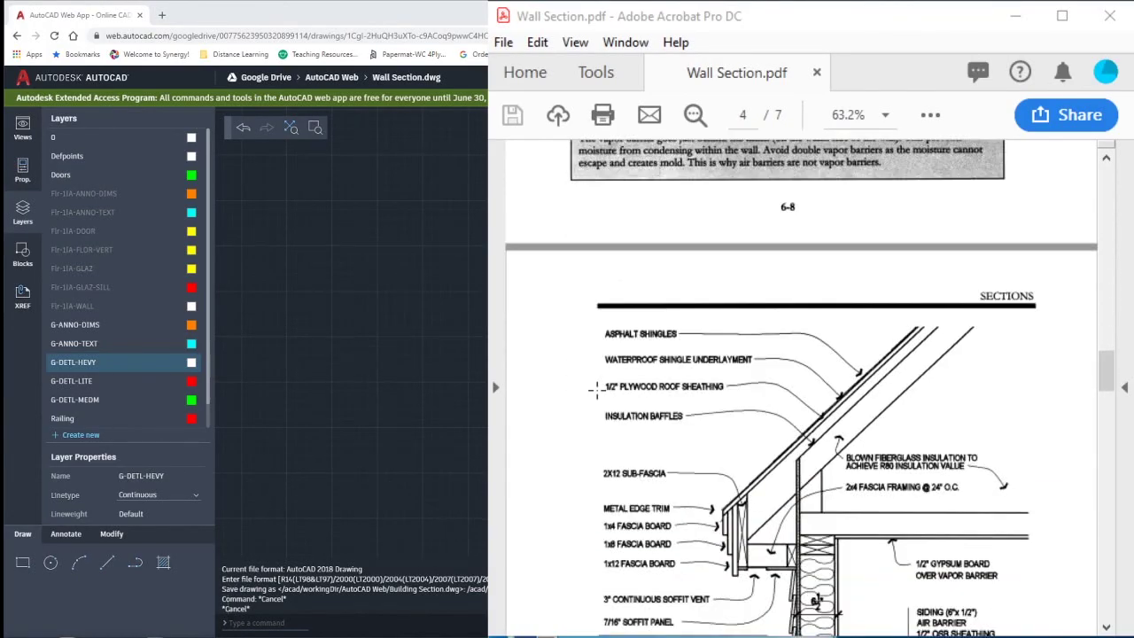
pyautogui.moveTo(1108, 386); pyautogui.dragTo(1108, 217)
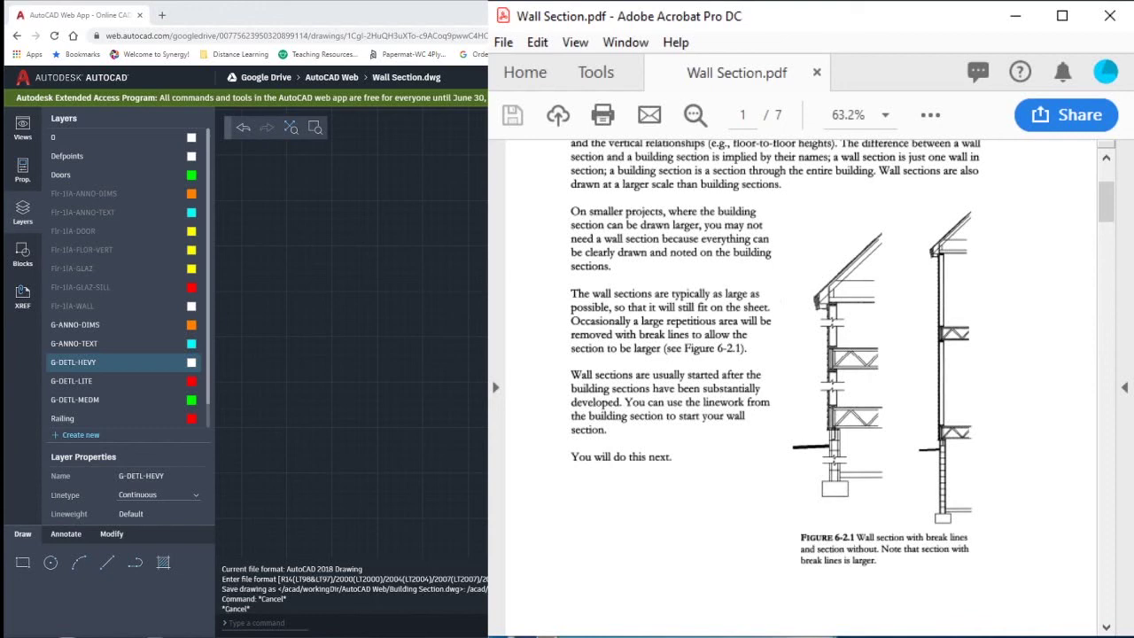
pyautogui.moveTo(1108, 217); pyautogui.dragTo(1113, 275)
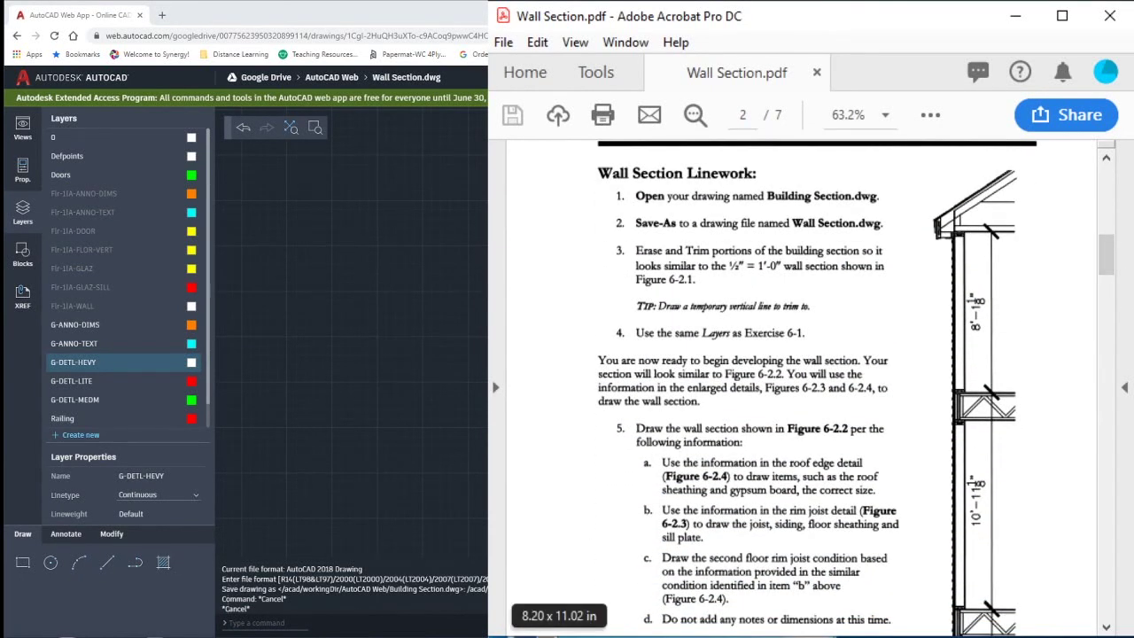
# Step: Switch to AutoCAD and draw a temporary vertical line just inside the left exterior wall, from above the roof to below the footing
pyautogui.hotkey('alt', 'Tab')
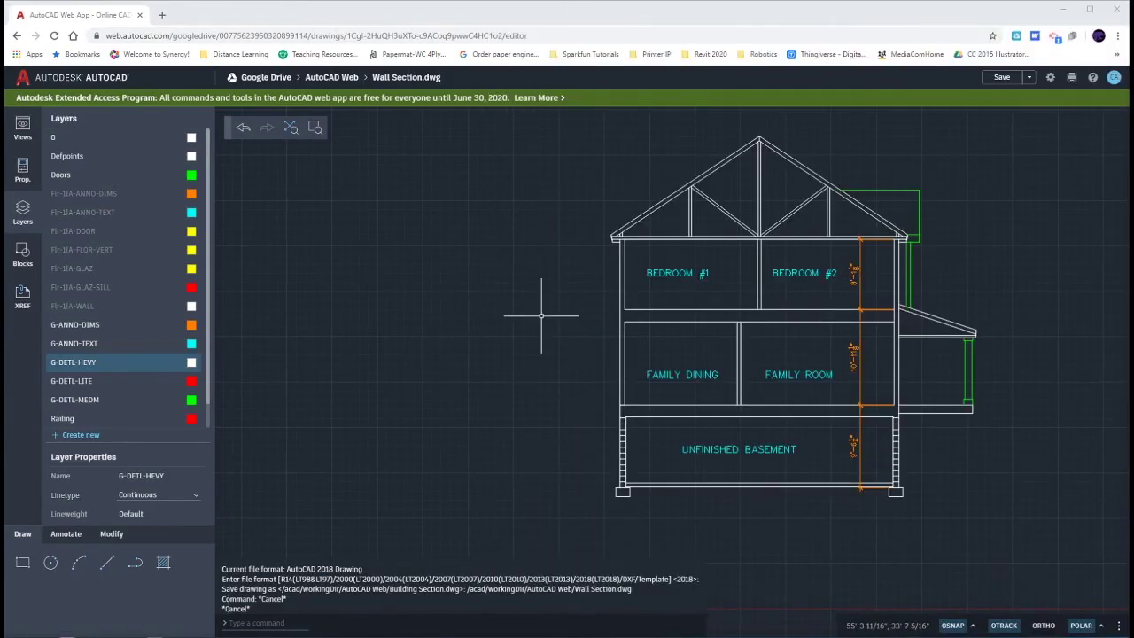
pyautogui.click(648, 174)
pyautogui.press('Escape')
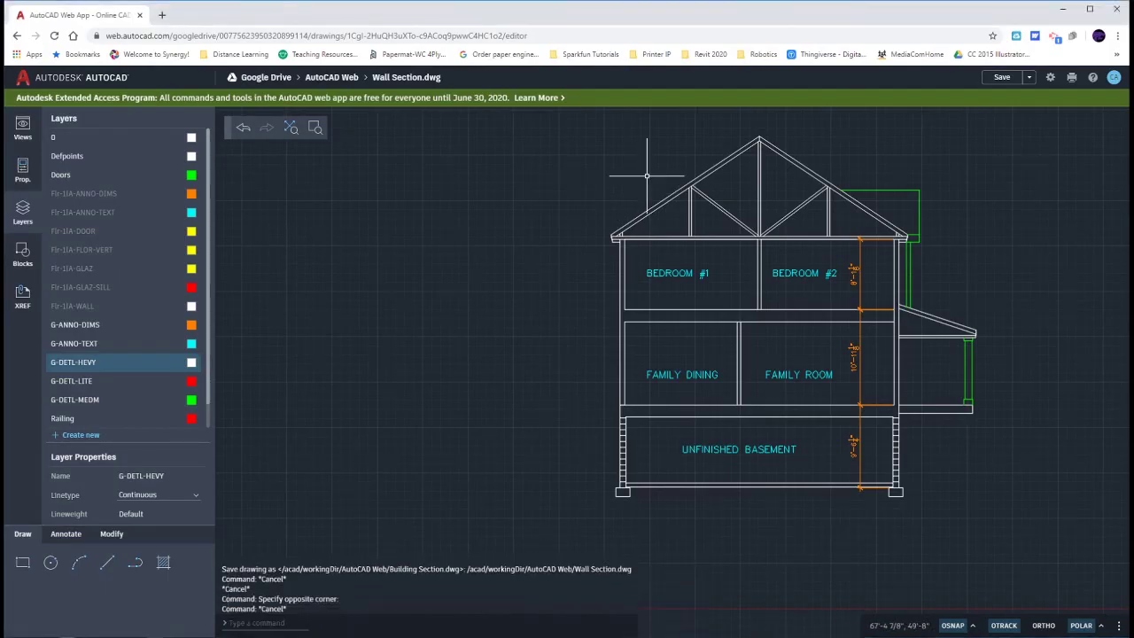
pyautogui.write('l')
pyautogui.press('Return')
pyautogui.click(664, 200)
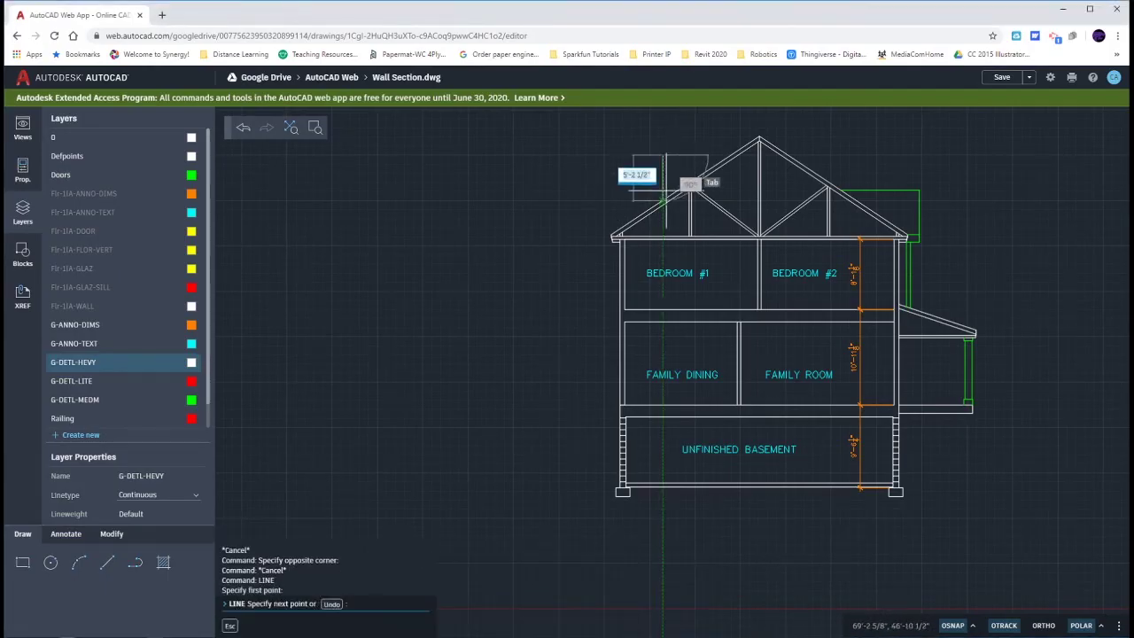
pyautogui.click(663, 519)
pyautogui.press('Escape')
# Step: Trim the roof, ceiling, floor and basement slab lines on the right side of the temporary vertical line
pyautogui.write('tr')
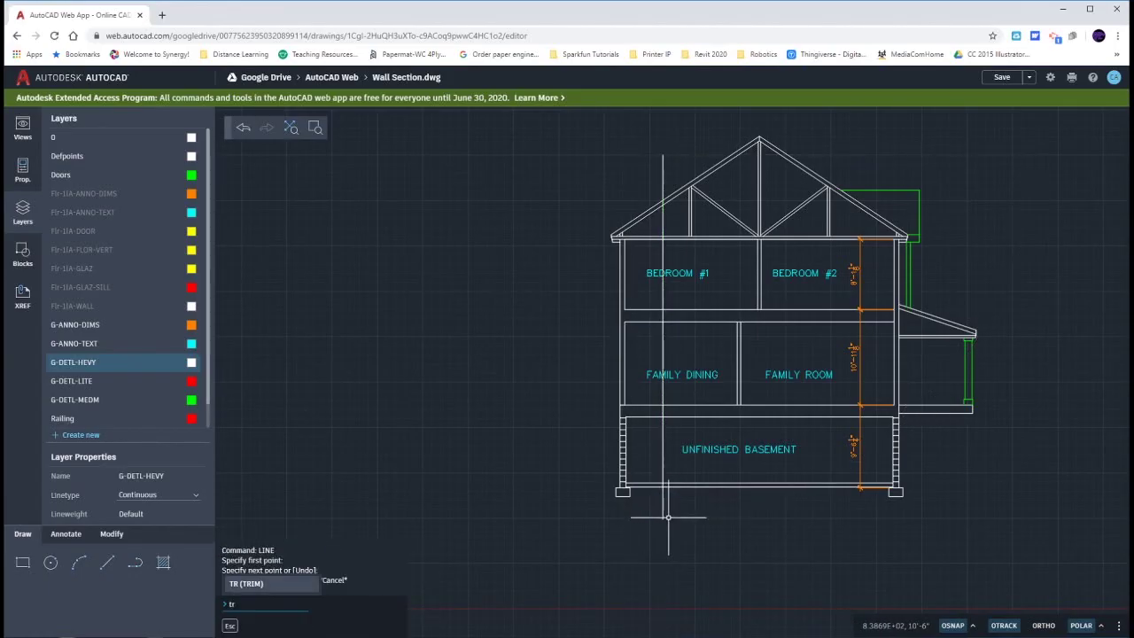
pyautogui.press('Return')
pyautogui.moveTo(670, 512); pyautogui.dragTo(675, 169)
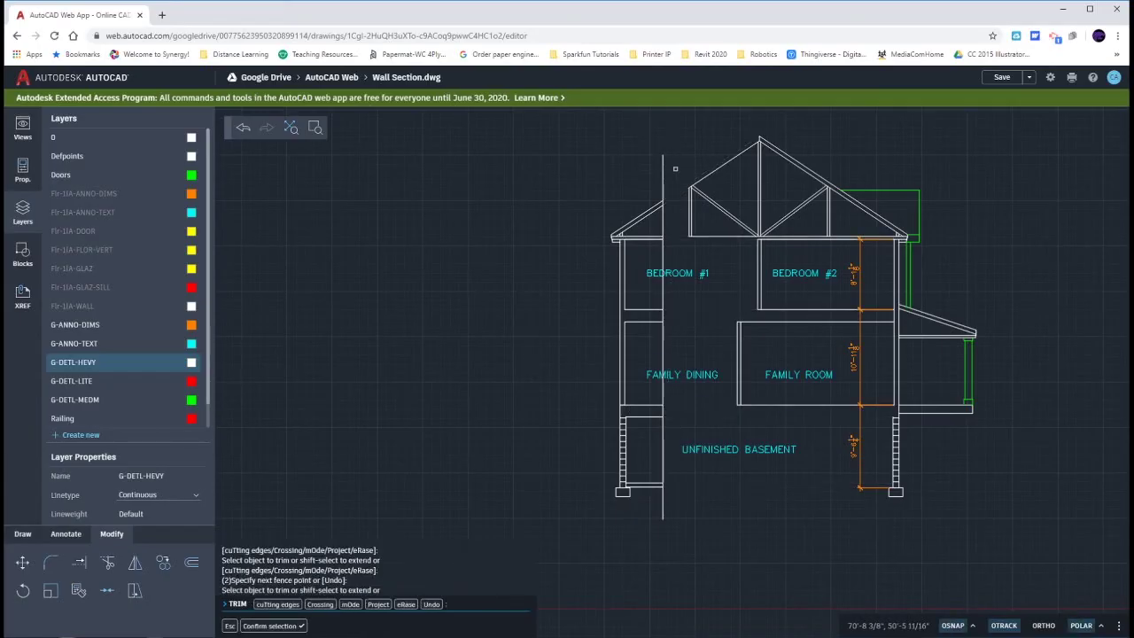
pyautogui.press('Escape')
pyautogui.press('Escape')
# Step: Erase the temporary line and the rest of the building section to its right, including room labels and dimensions
pyautogui.click(685, 509)
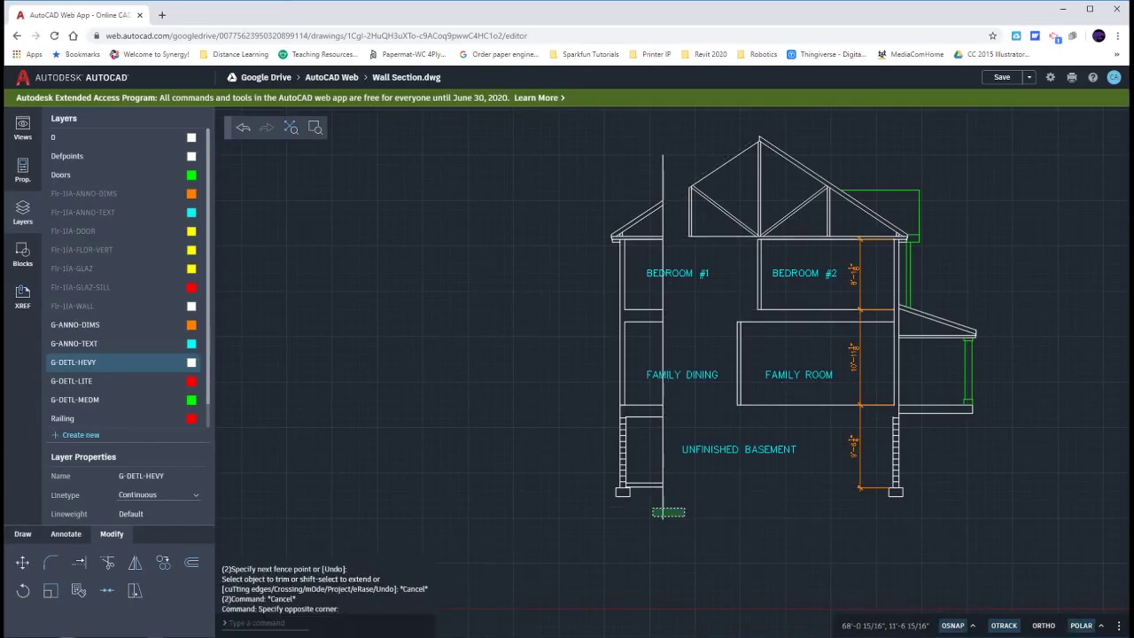
pyautogui.click(653, 517)
pyautogui.press('Delete')
pyautogui.click(1028, 547)
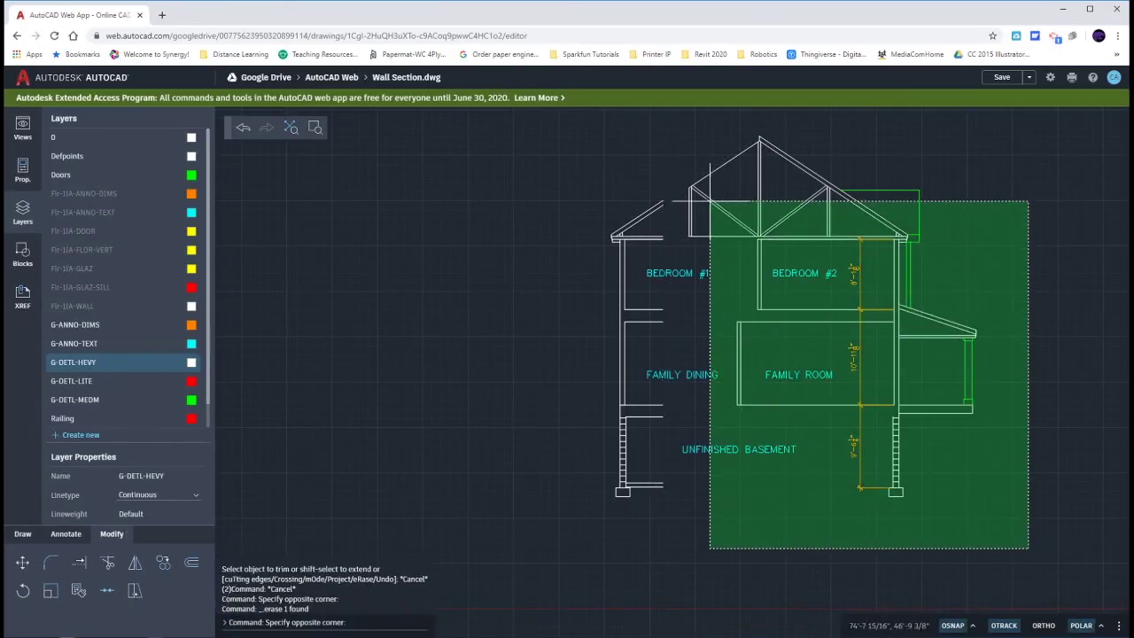
pyautogui.click(679, 144)
pyautogui.press('Delete')
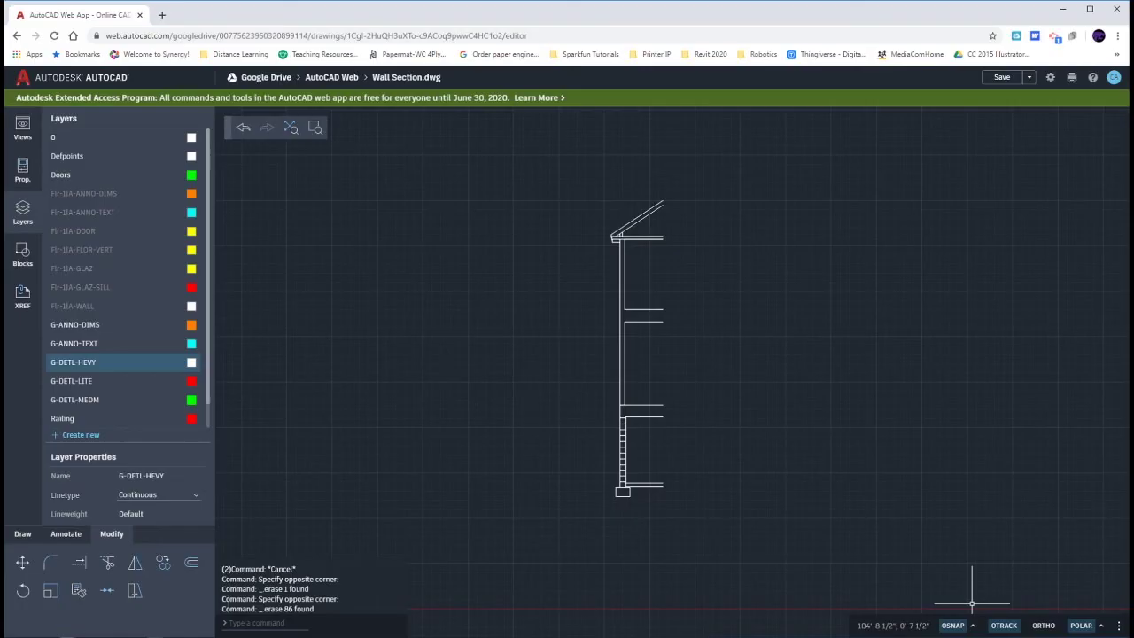
# Step: Switch to Wall Section.pdf and examine the two floor joist areas, roof edge and foundation in Figure 6-2.2
pyautogui.hotkey('alt', 'Tab')
pyautogui.moveTo(1109, 259); pyautogui.dragTo(1112, 277)
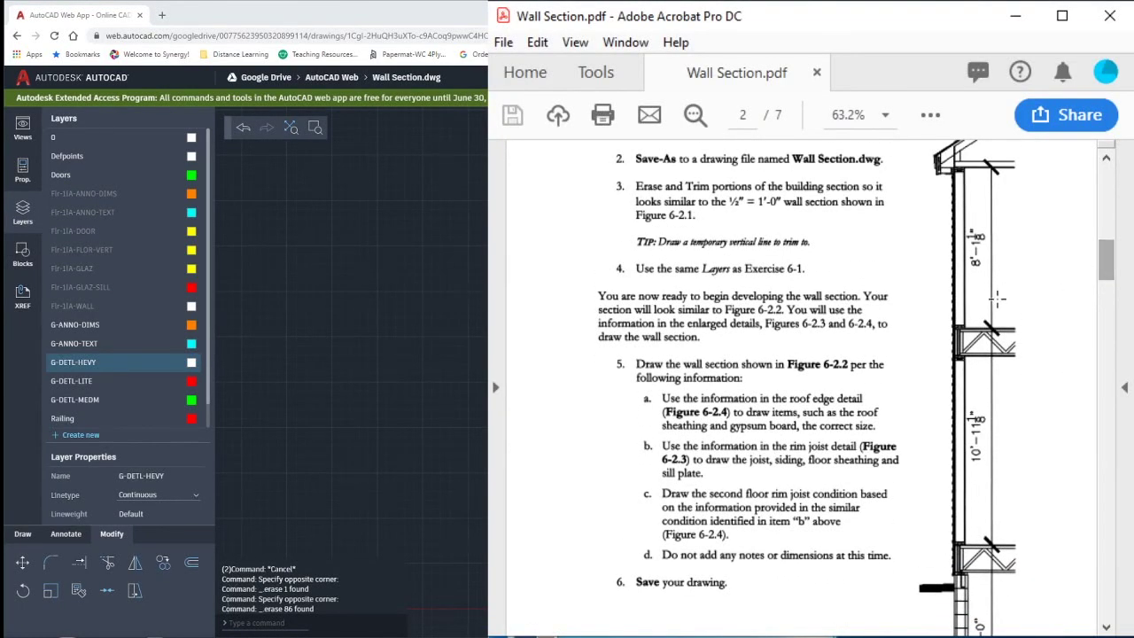
pyautogui.moveTo(957, 327); pyautogui.dragTo(1030, 371)
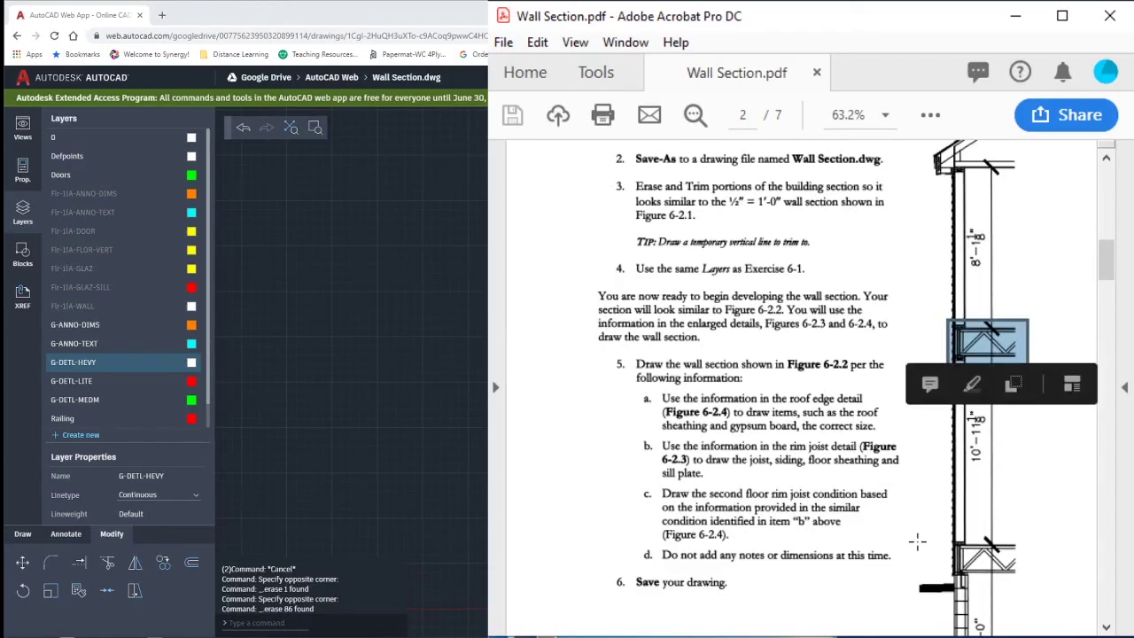
pyautogui.moveTo(930, 524); pyautogui.dragTo(1039, 587)
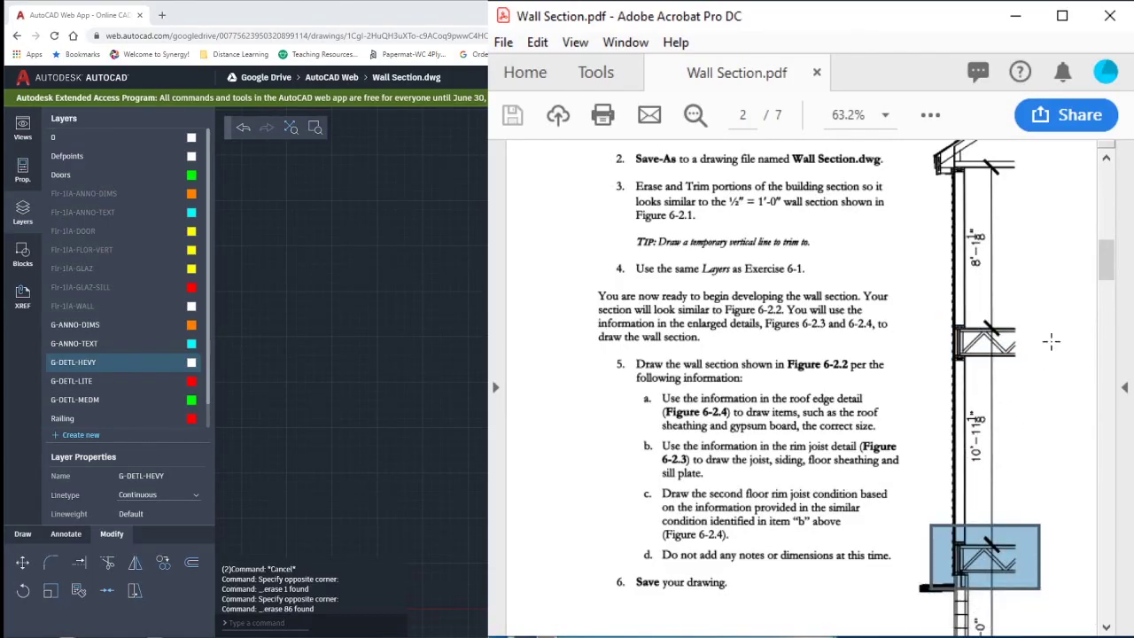
pyautogui.moveTo(1114, 277); pyautogui.dragTo(1113, 268)
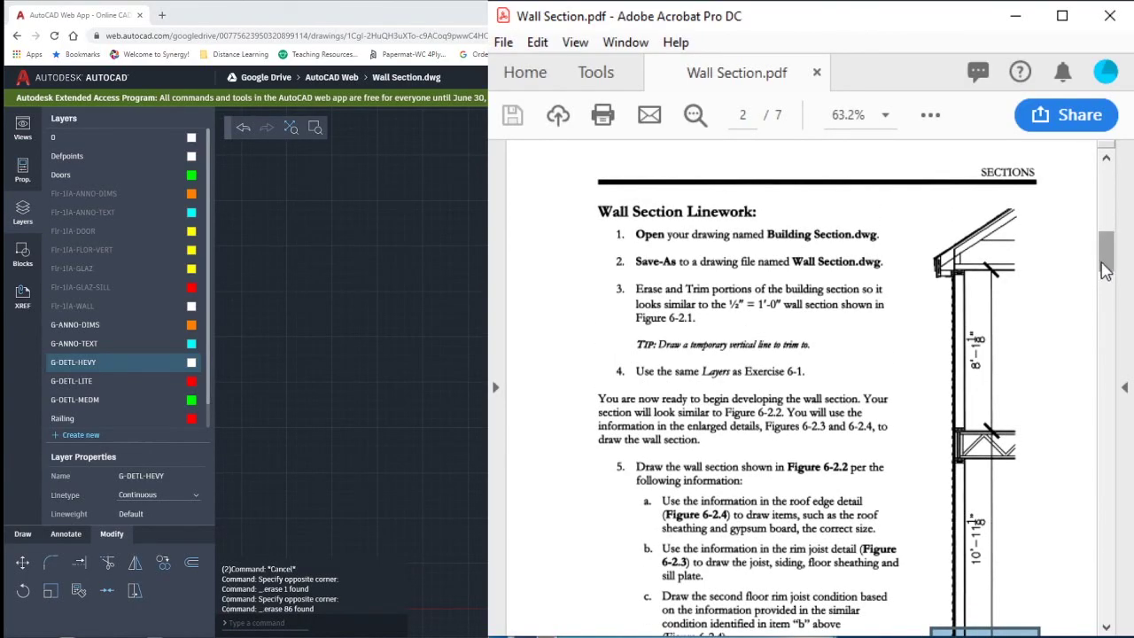
pyautogui.moveTo(921, 226); pyautogui.dragTo(1026, 298)
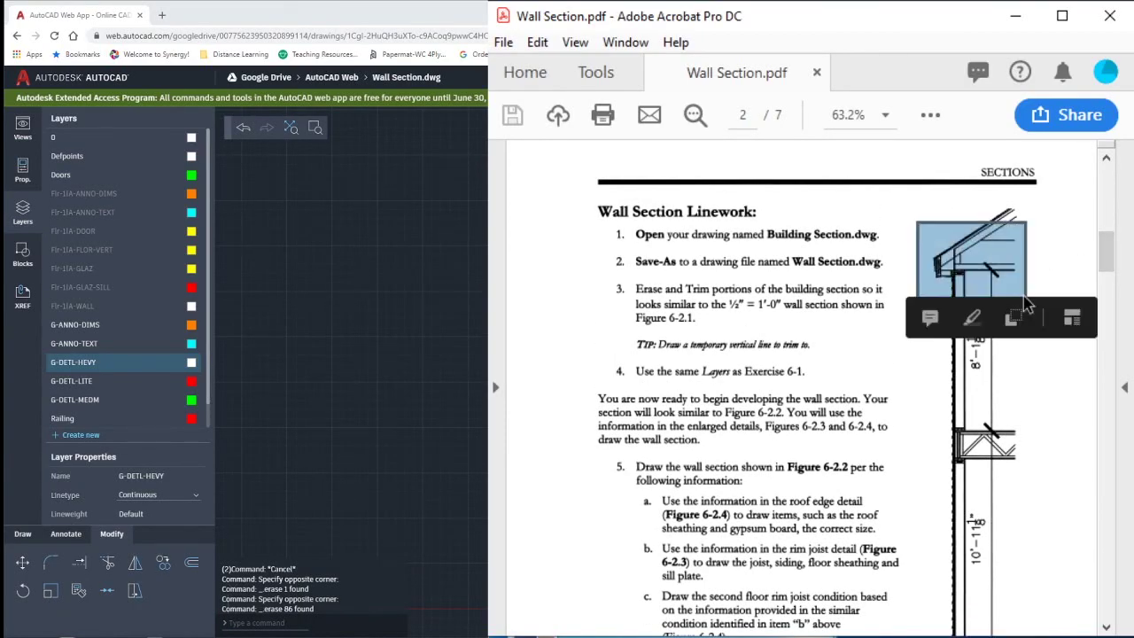
pyautogui.moveTo(1112, 264); pyautogui.dragTo(1112, 297)
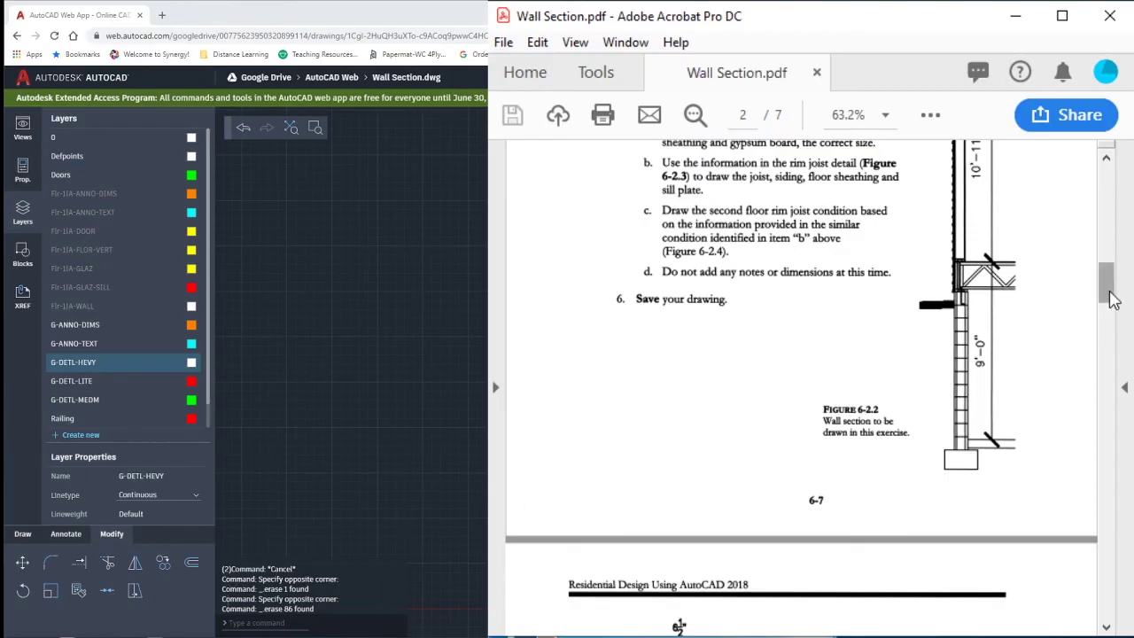
# Step: Examine the rim joist detail in Figure 6-2.3 for the floor truss, sheathing, siding and sill plate sizes
pyautogui.moveTo(1114, 300); pyautogui.dragTo(1114, 333)
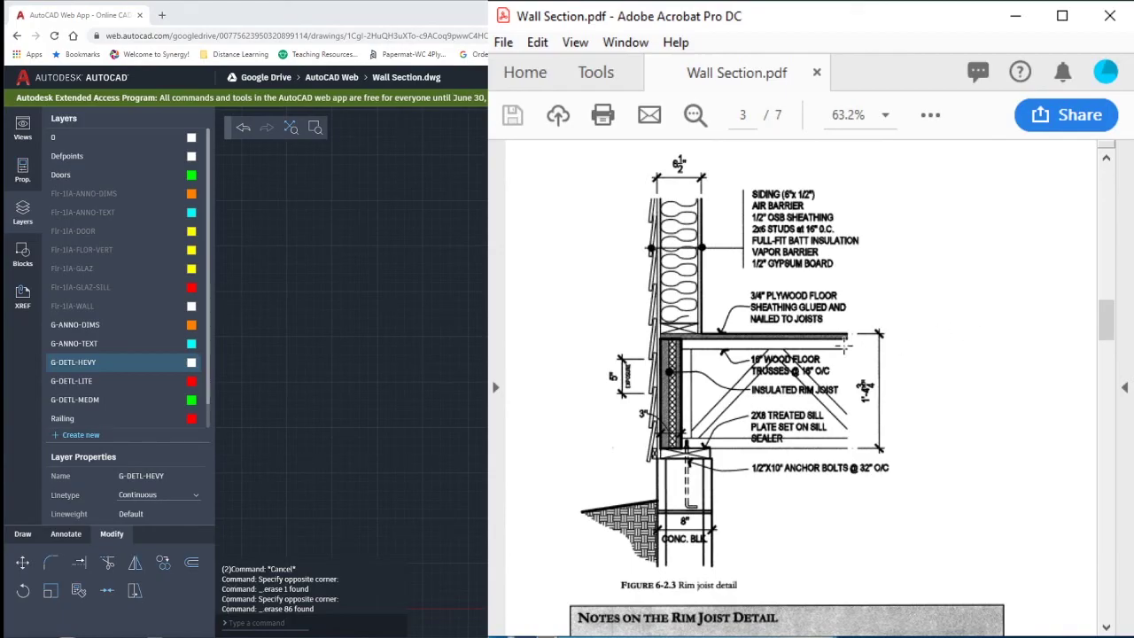
pyautogui.moveTo(900, 343); pyautogui.dragTo(658, 445)
pyautogui.click(1032, 374)
# Step: Compare the roof edge detail in Figure 6-2.4 with the roof edge linework in the drawing
pyautogui.moveTo(1105, 320); pyautogui.dragTo(1118, 404)
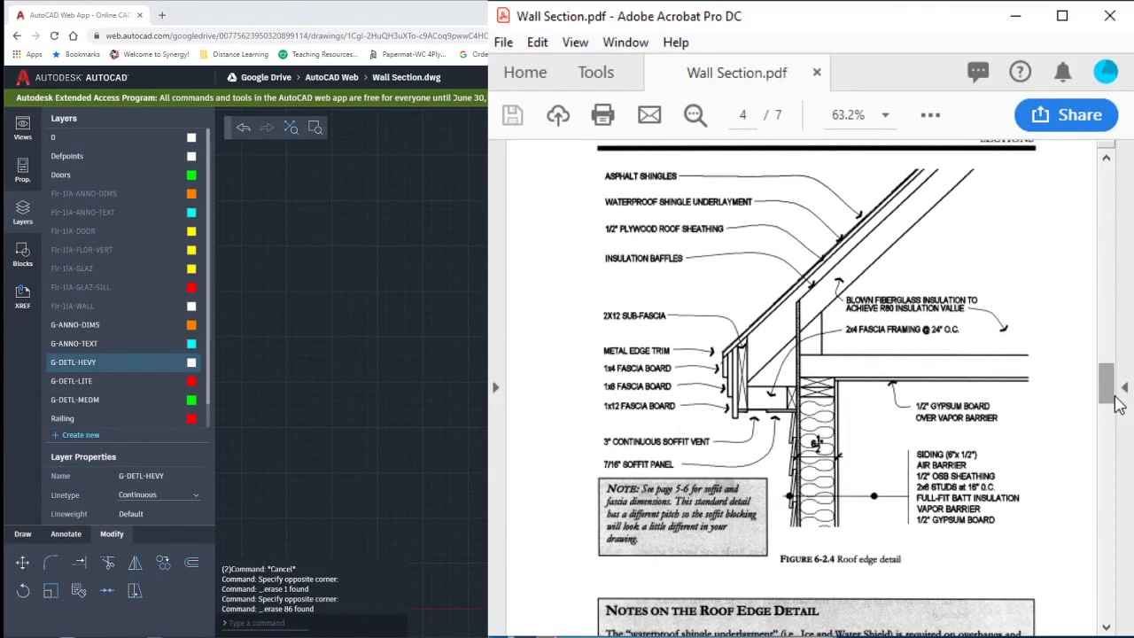
pyautogui.click(285, 498)
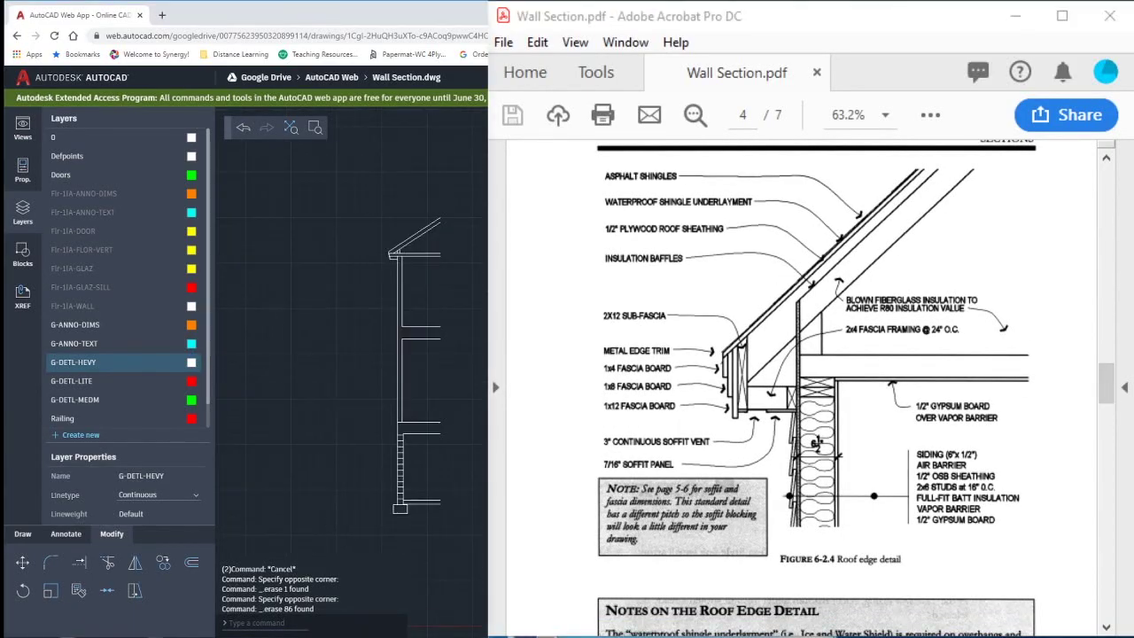
pyautogui.click(351, 191)
pyautogui.click(476, 277)
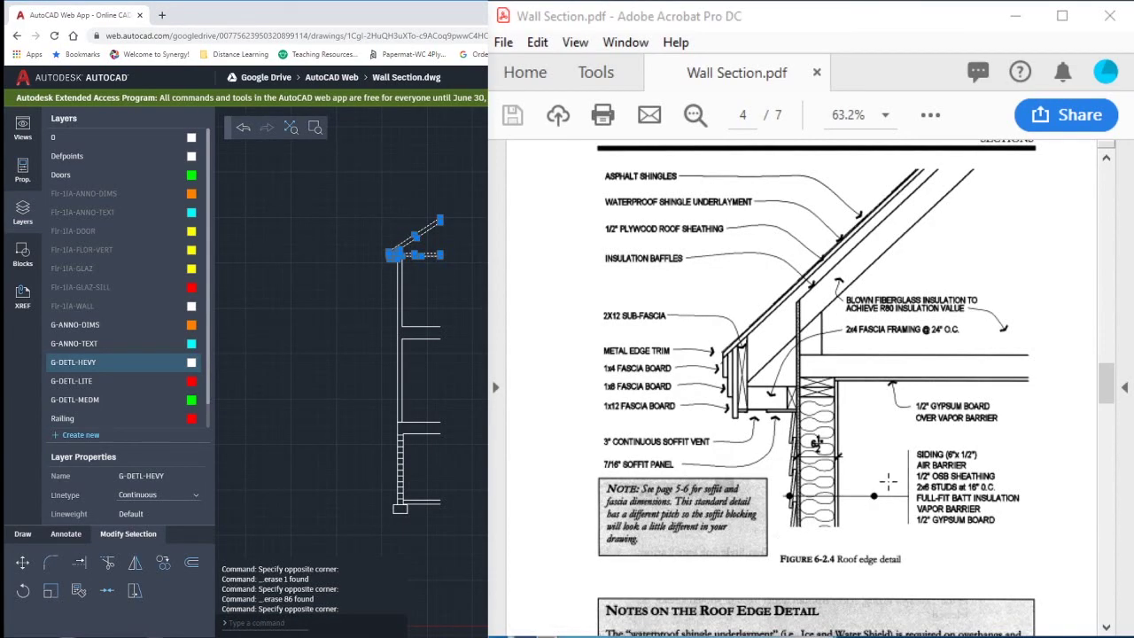
pyautogui.press('Escape')
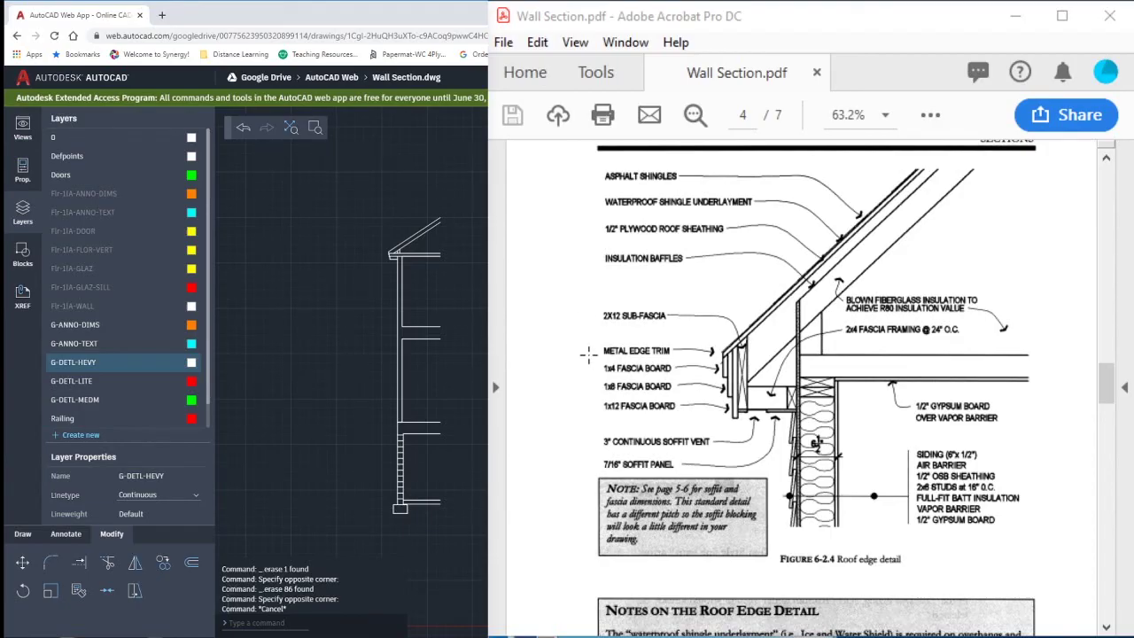
# Step: Examine the fascia board sizes, metal edge trim and soffit framing in the roof edge detail of Figure 6-2.4
pyautogui.moveTo(584, 334); pyautogui.dragTo(700, 427)
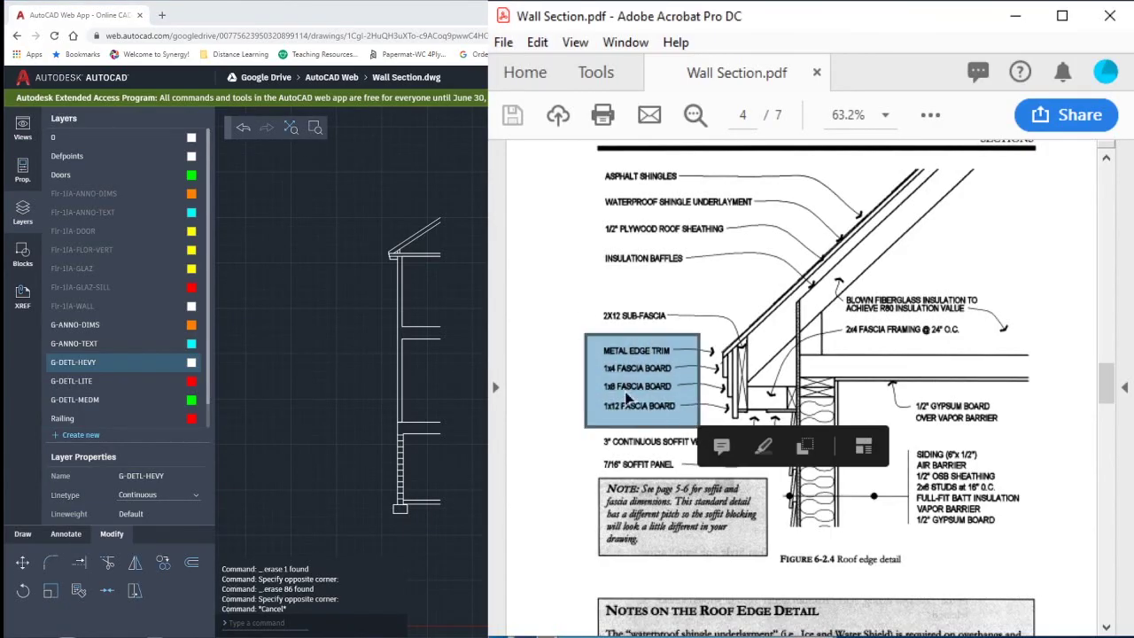
pyautogui.click(562, 368)
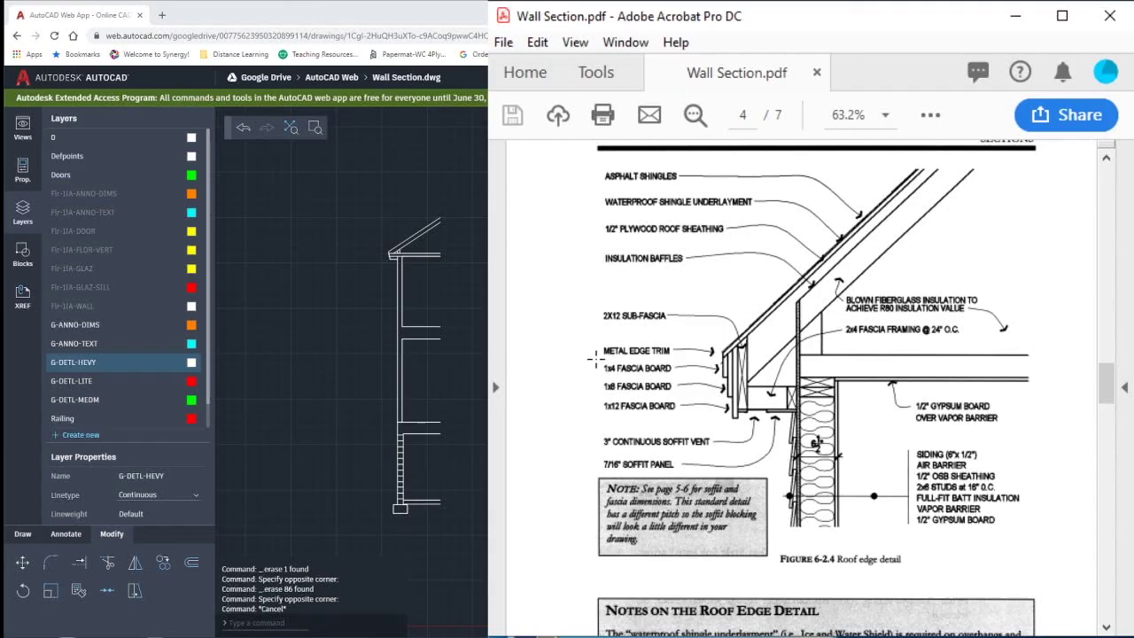
pyautogui.moveTo(594, 358); pyautogui.dragTo(625, 379)
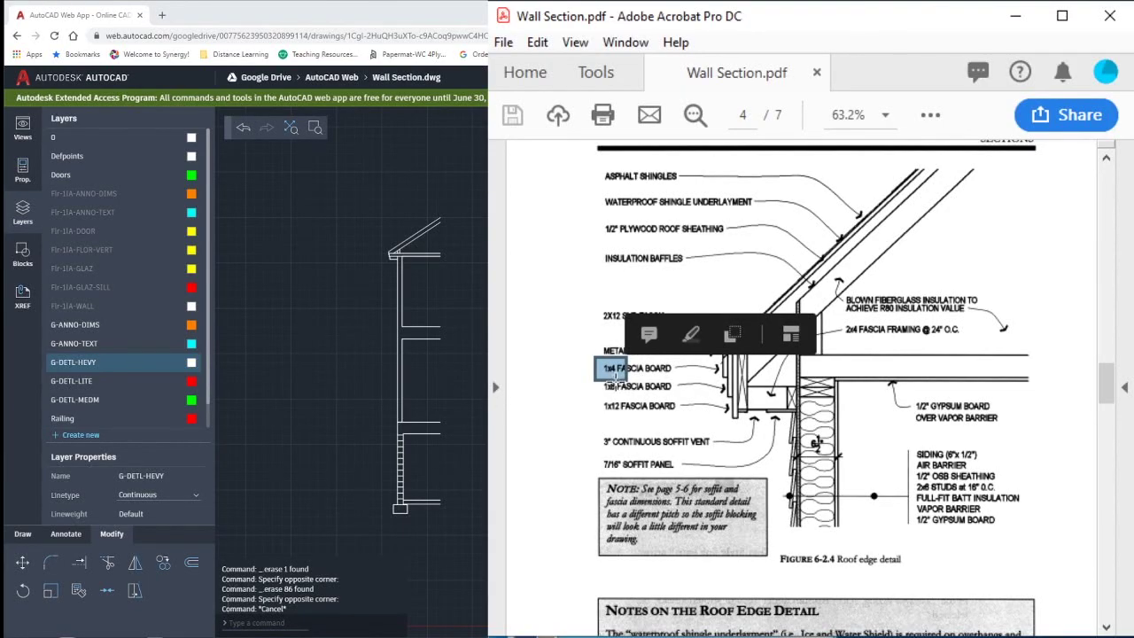
pyautogui.click(582, 369)
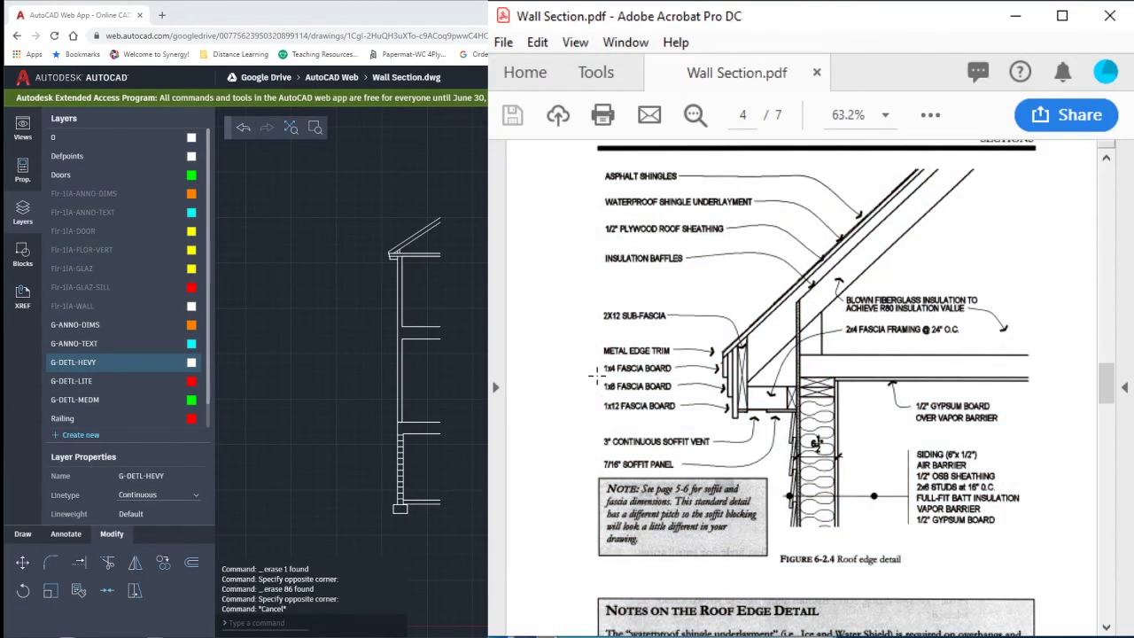
pyautogui.moveTo(596, 376); pyautogui.dragTo(631, 399)
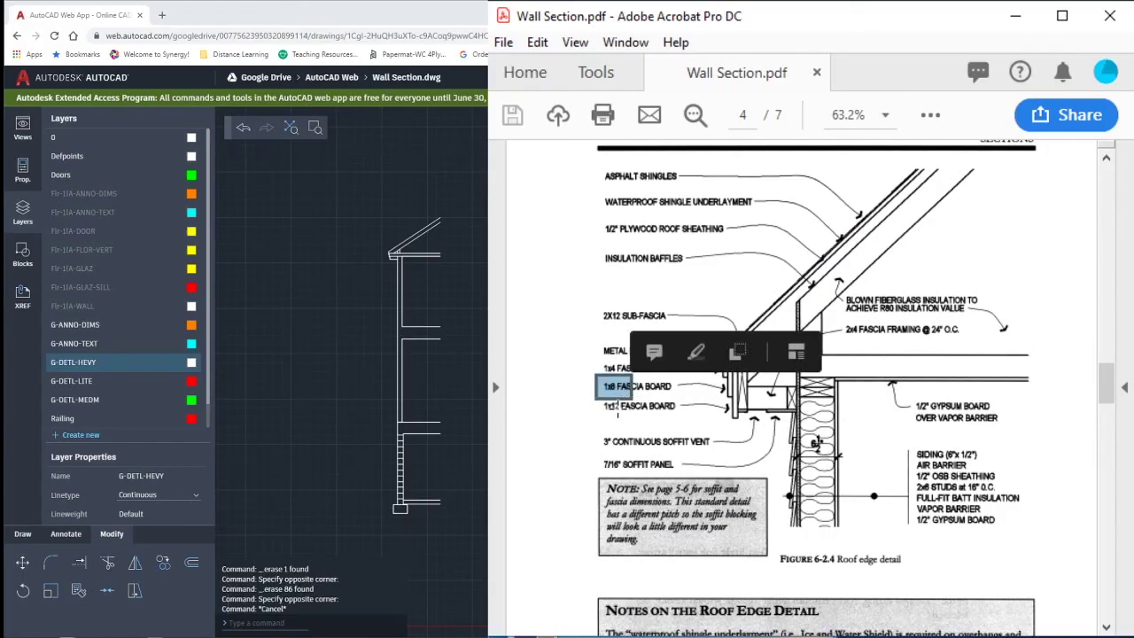
pyautogui.click(575, 379)
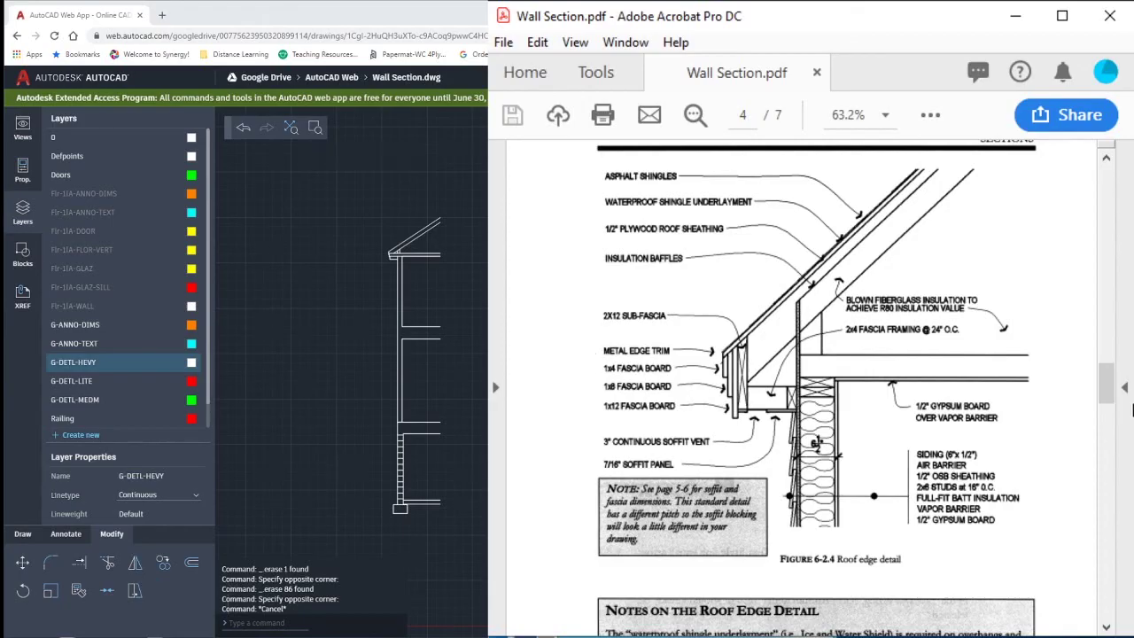
pyautogui.moveTo(1109, 389); pyautogui.dragTo(1109, 391)
pyautogui.moveTo(799, 360); pyautogui.dragTo(747, 382)
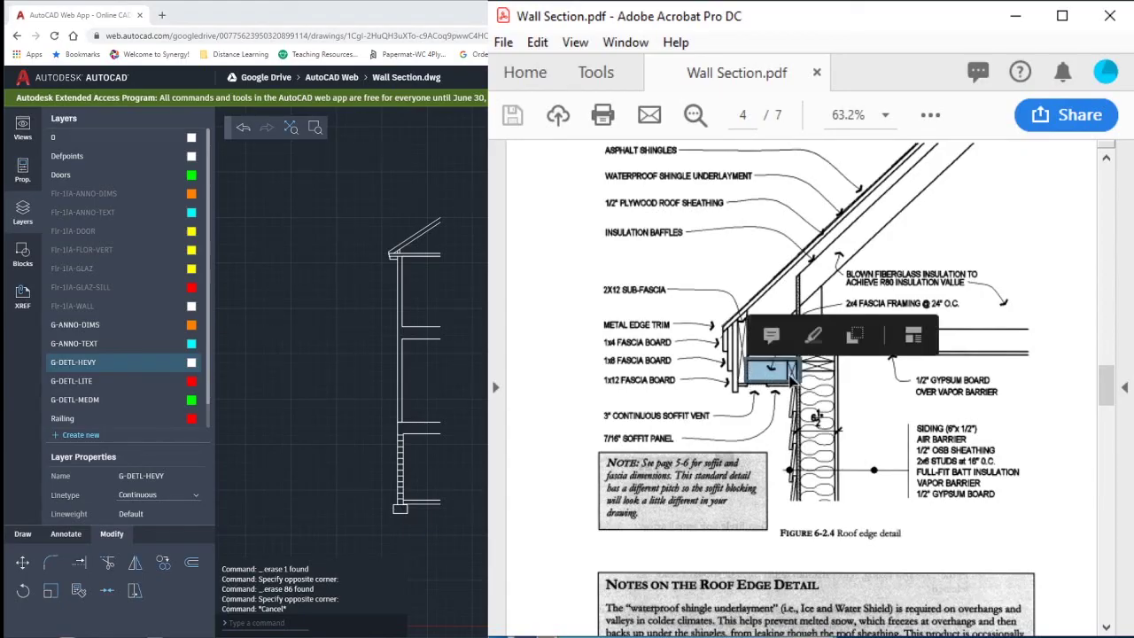
pyautogui.click(886, 384)
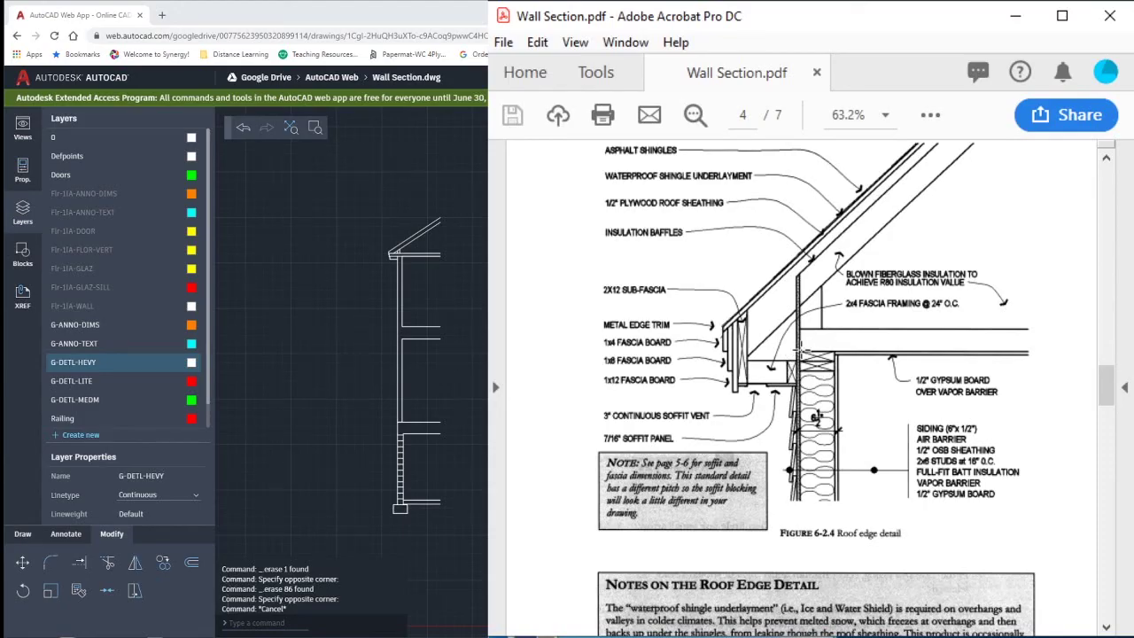
# Step: Read the opening instructions of Exercise 6-3 on adding annotation to the wall section
pyautogui.scroll(-6, 638, 350)
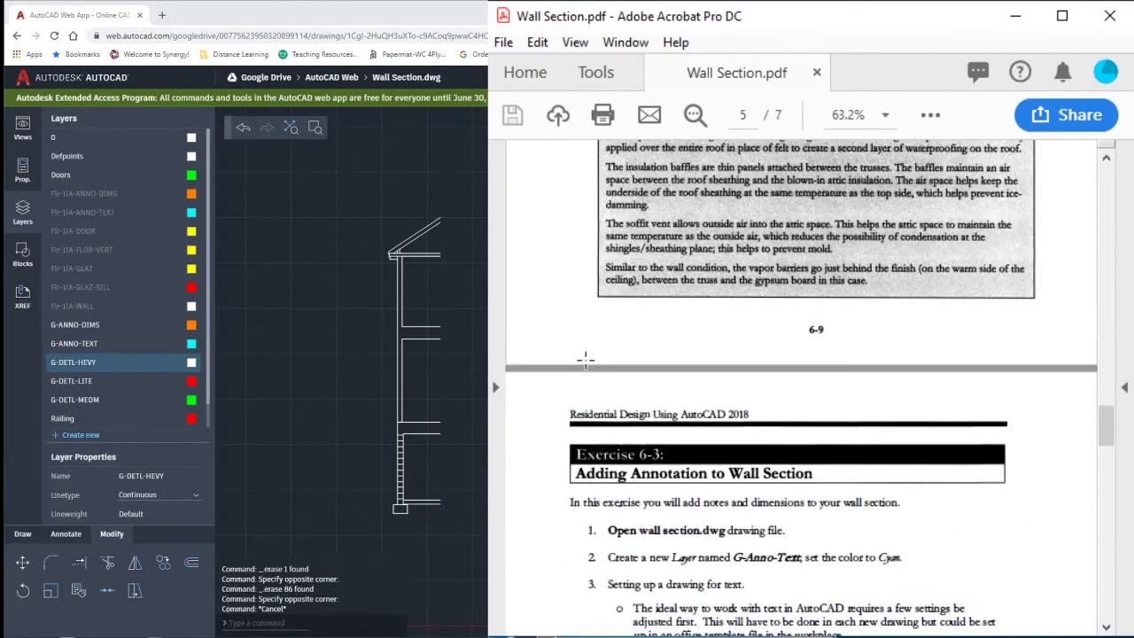
pyautogui.scroll(-2, 585, 359)
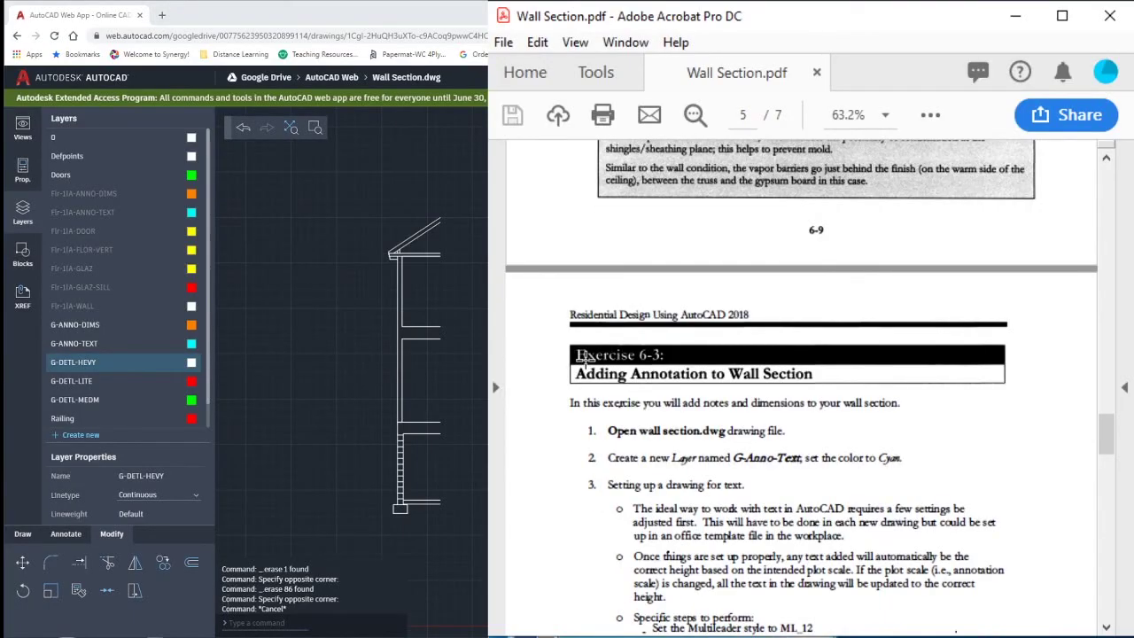
pyautogui.scroll(-2, 585, 359)
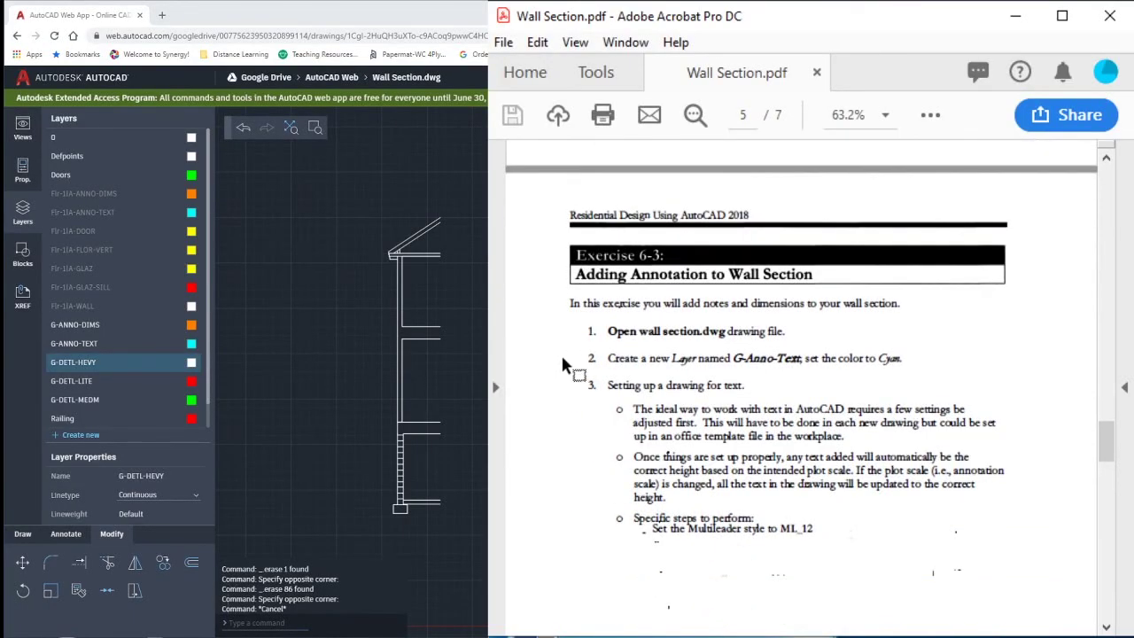